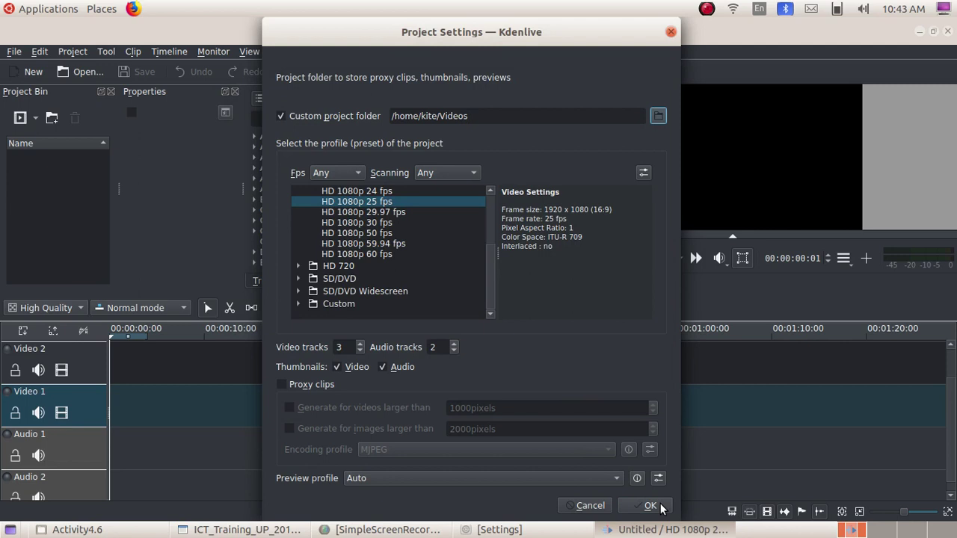
Step: Accept the project settings with the HD 1080p 25 fps profile and start adding a clip to the project bin
click(661, 507)
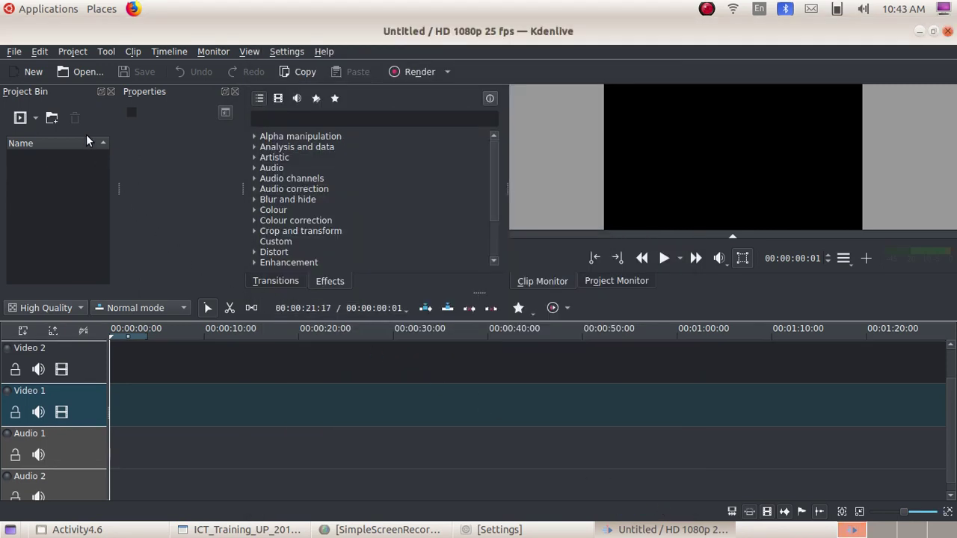
click(36, 122)
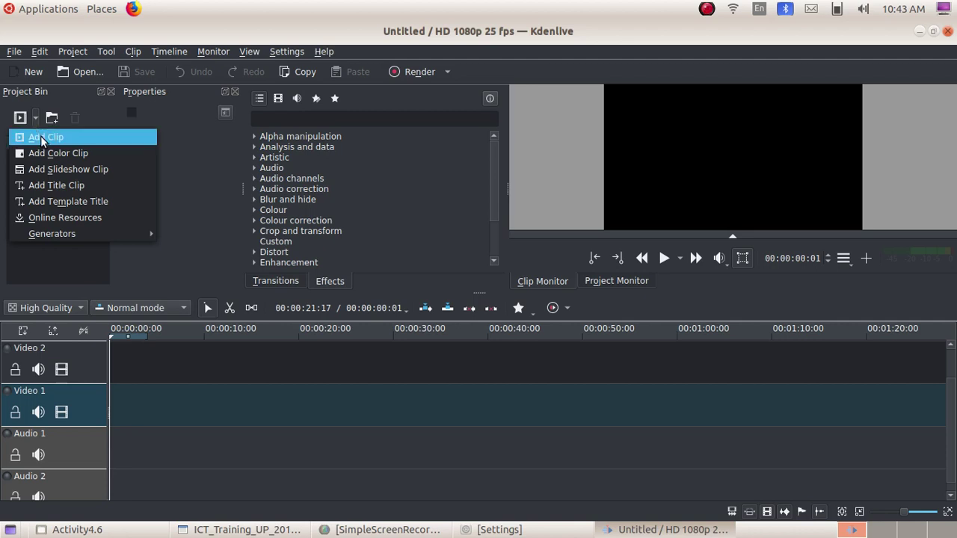
click(42, 139)
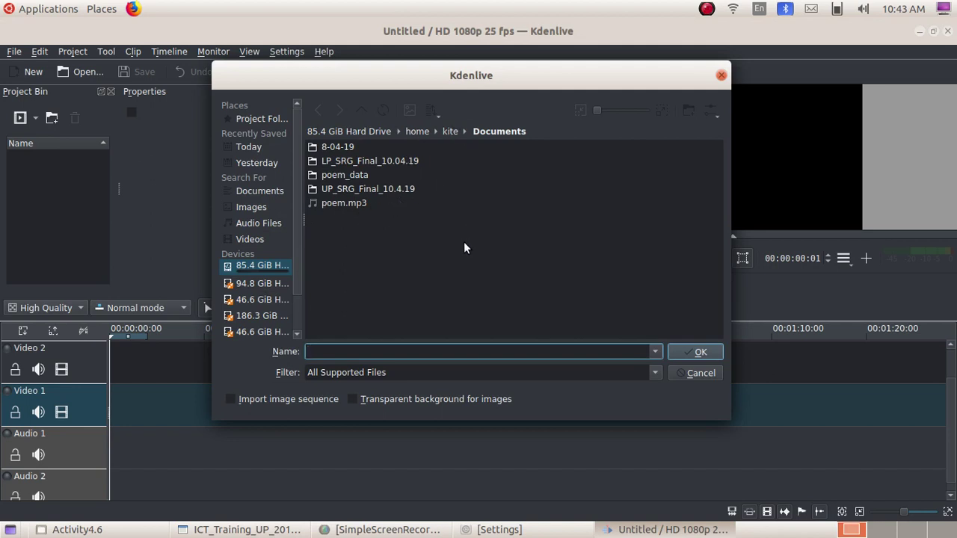
Step: Import "പടയണി raw.mp4" from Documents/UP_SRG_Final_10.4.19/Resources/DAY4/Activity4.6 into the project bin
key(Tab)
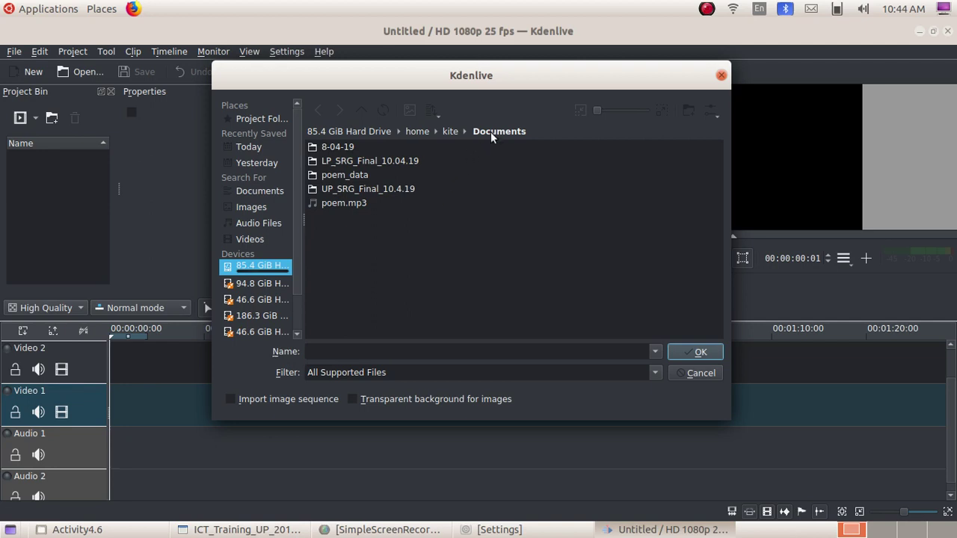
click(375, 191)
double_click(375, 191)
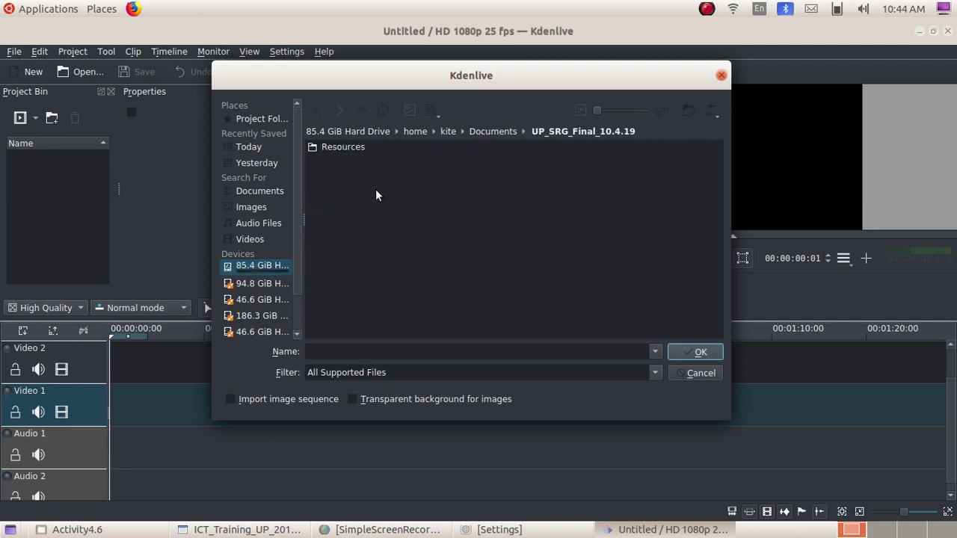
click(353, 149)
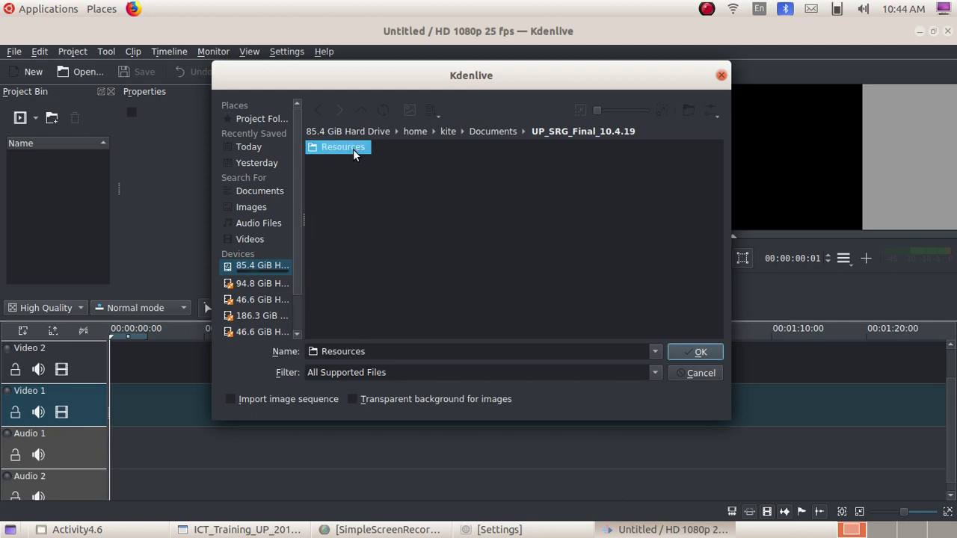
double_click(353, 149)
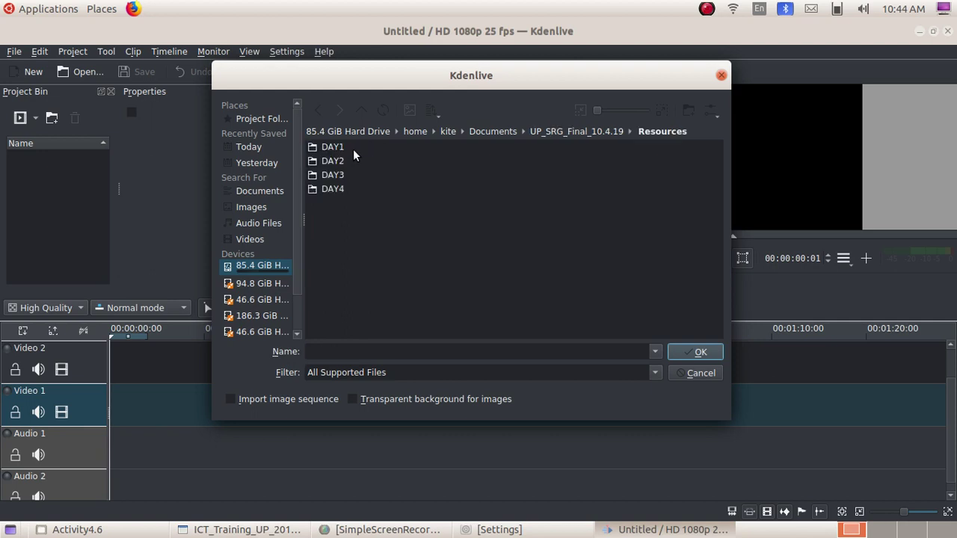
double_click(335, 188)
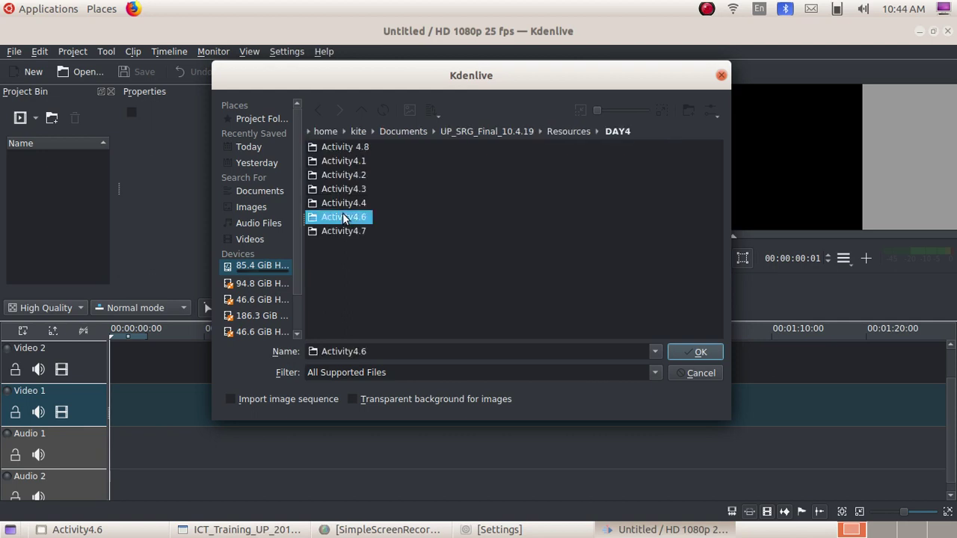
double_click(344, 217)
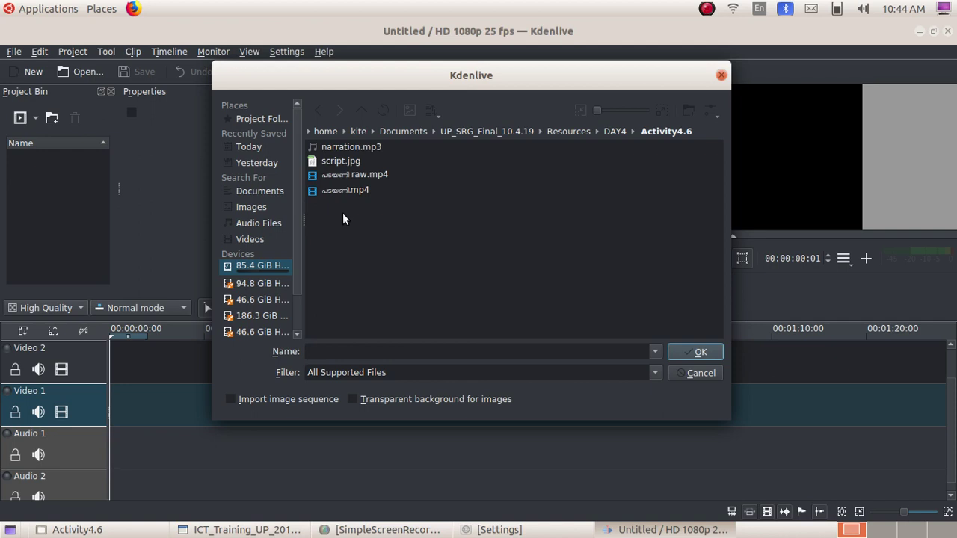
click(375, 177)
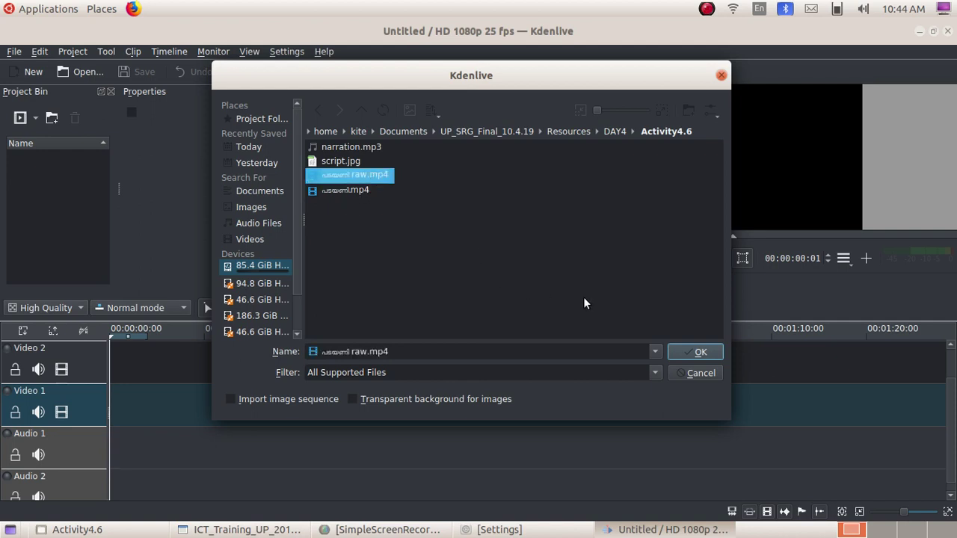
click(681, 348)
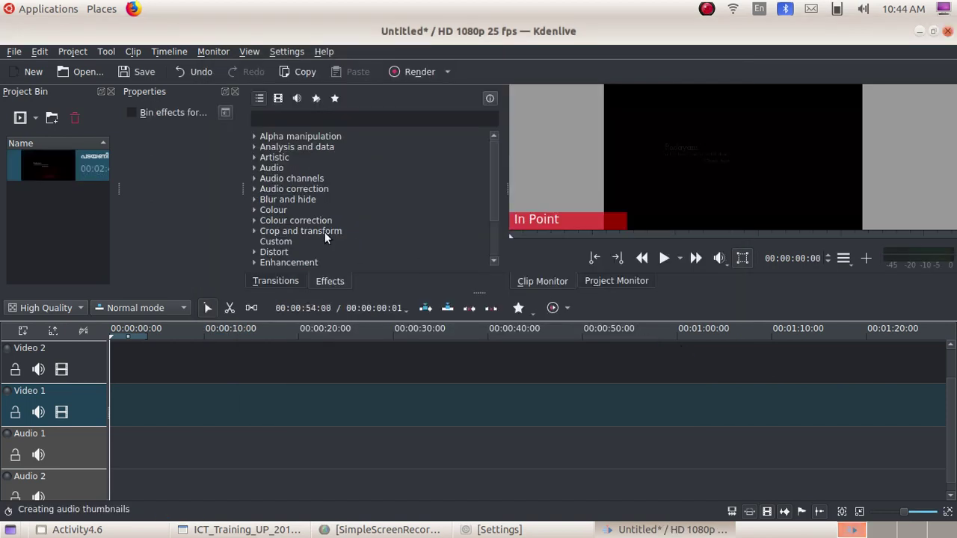
Step: Preview the opening of the imported clip, and place the clip at the start of the Video 1 track
click(663, 259)
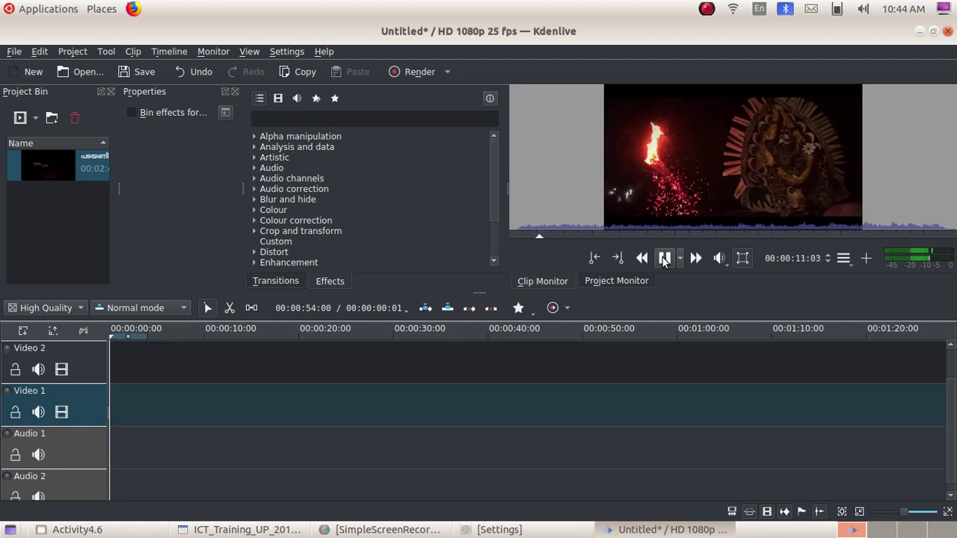
click(664, 258)
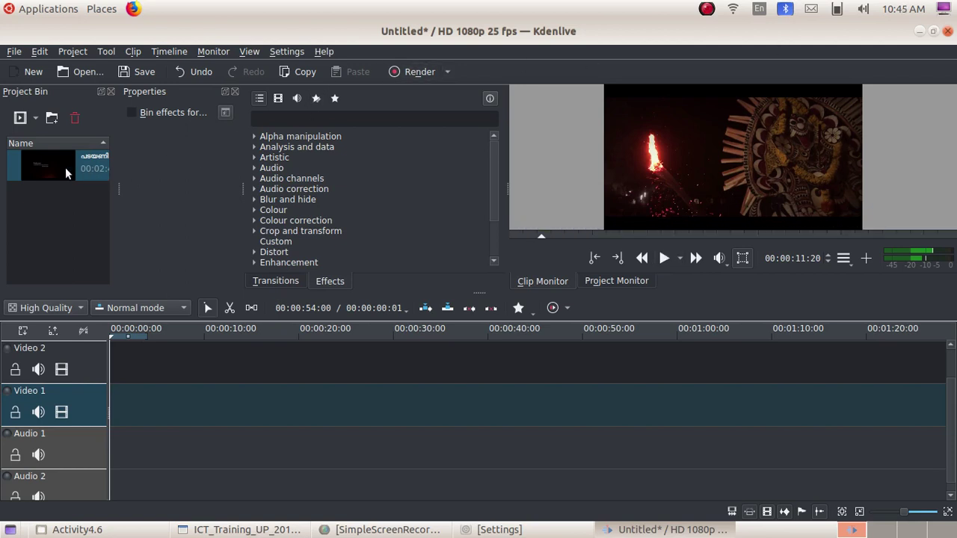
drag(65, 167, 113, 407)
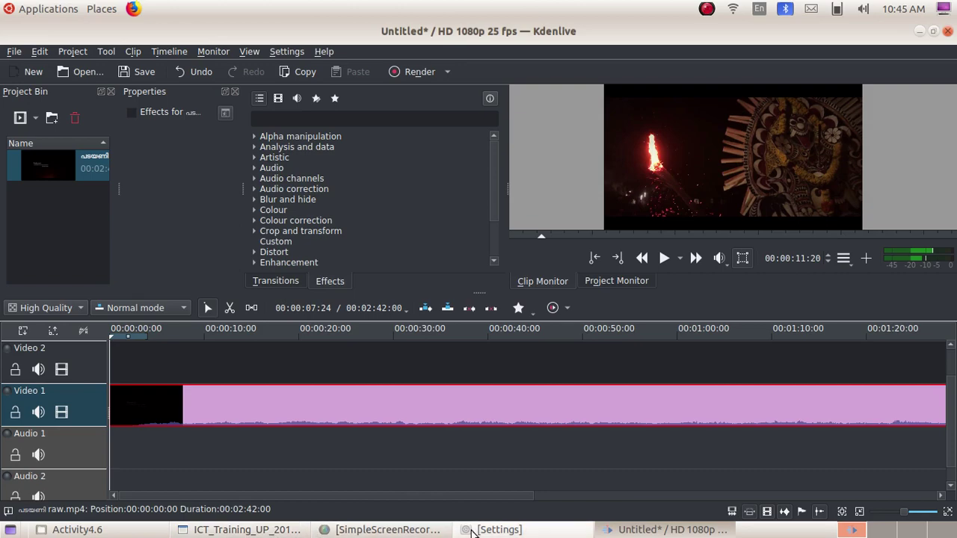
Step: Switch to ICT_Training_UP_2019.odt in LibreOffice Writer and read the Kdenlive instructions on trimming the video with the Razor tool
click(135, 535)
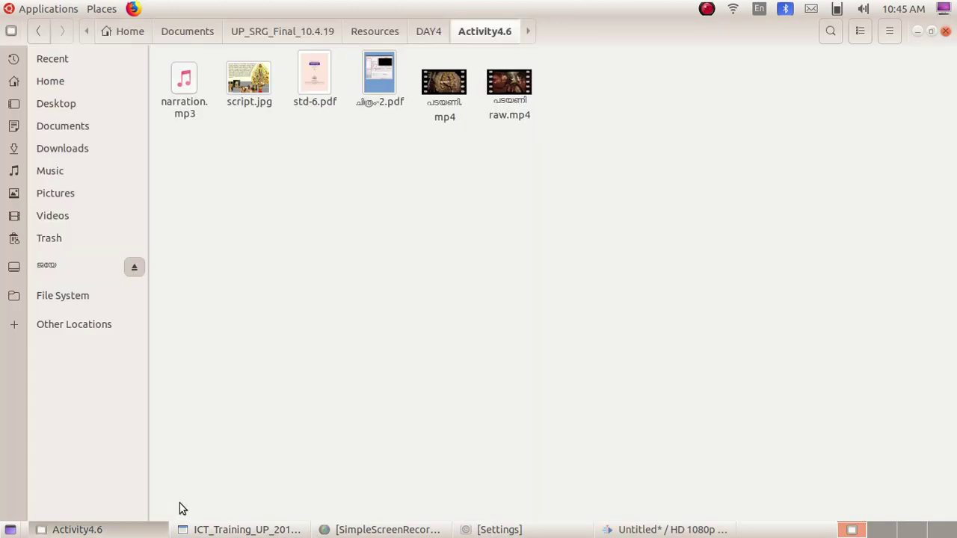
click(224, 529)
scroll(402, 375, down, 20)
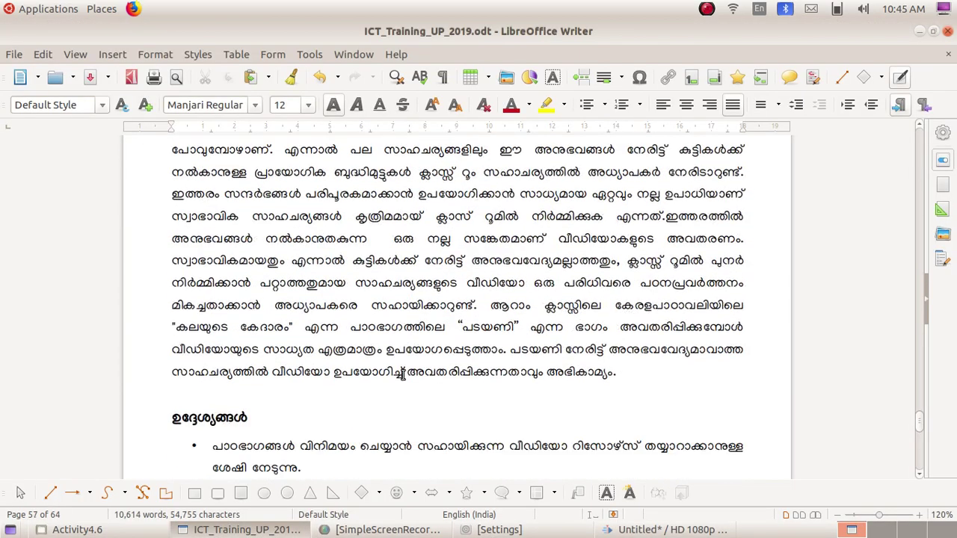
scroll(402, 375, down, 20)
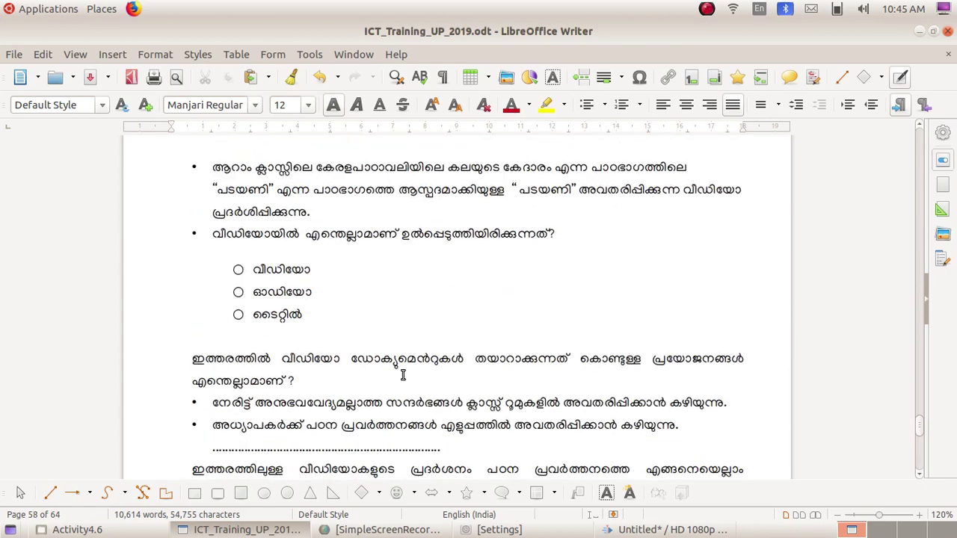
scroll(403, 375, down, 6)
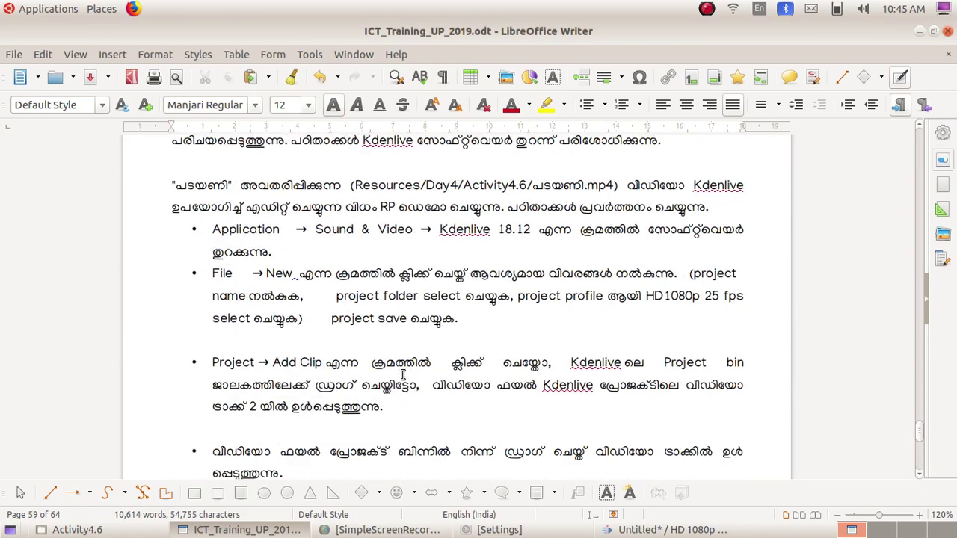
scroll(402, 376, down, 8)
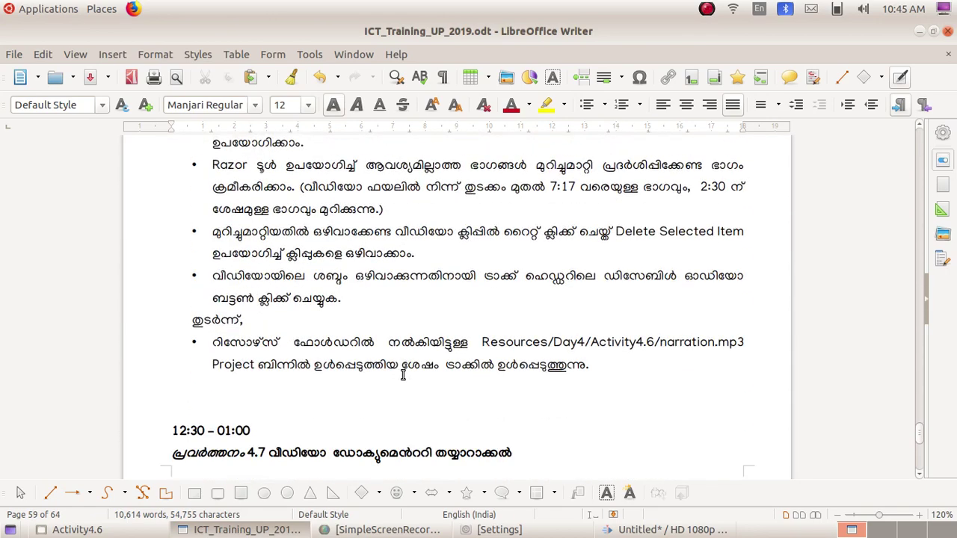
scroll(402, 376, up, 1)
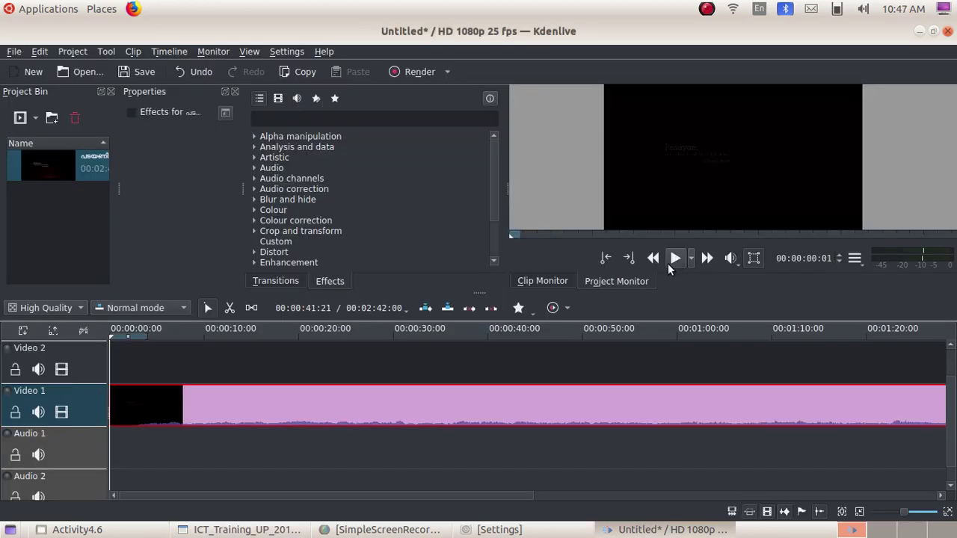
Step: Switch back to Kdenlive, play the start of the timeline and place the playhead at 00:00:04:01
click(671, 262)
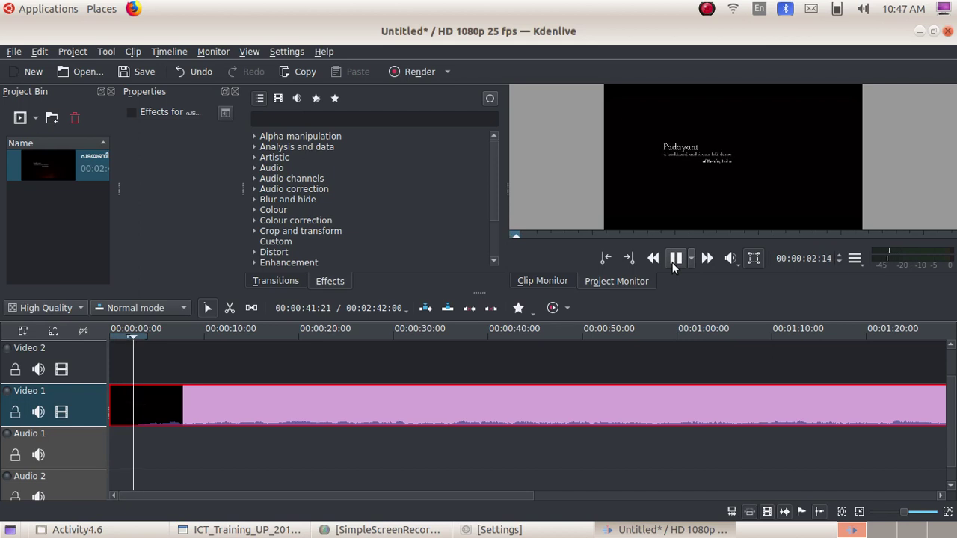
click(671, 261)
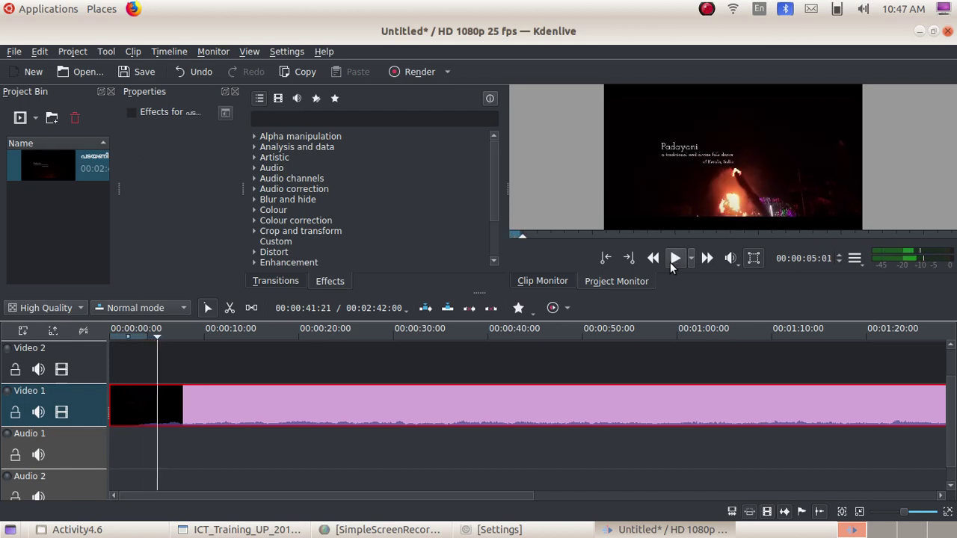
click(156, 335)
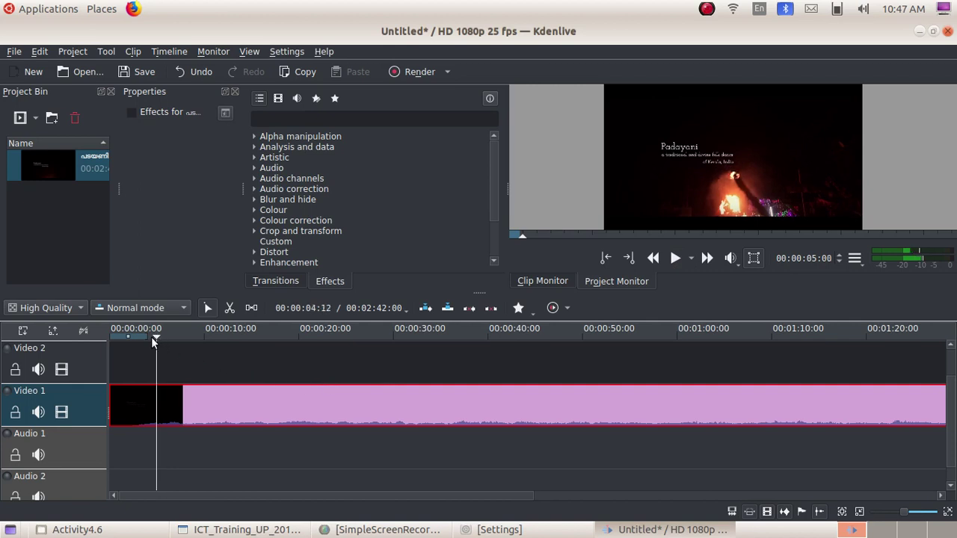
click(148, 337)
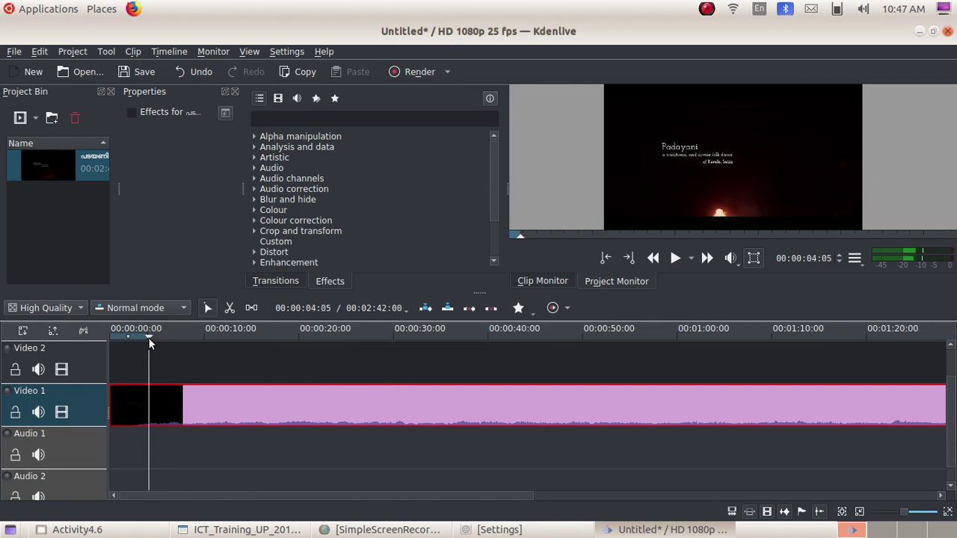
click(145, 340)
drag(145, 339, 146, 339)
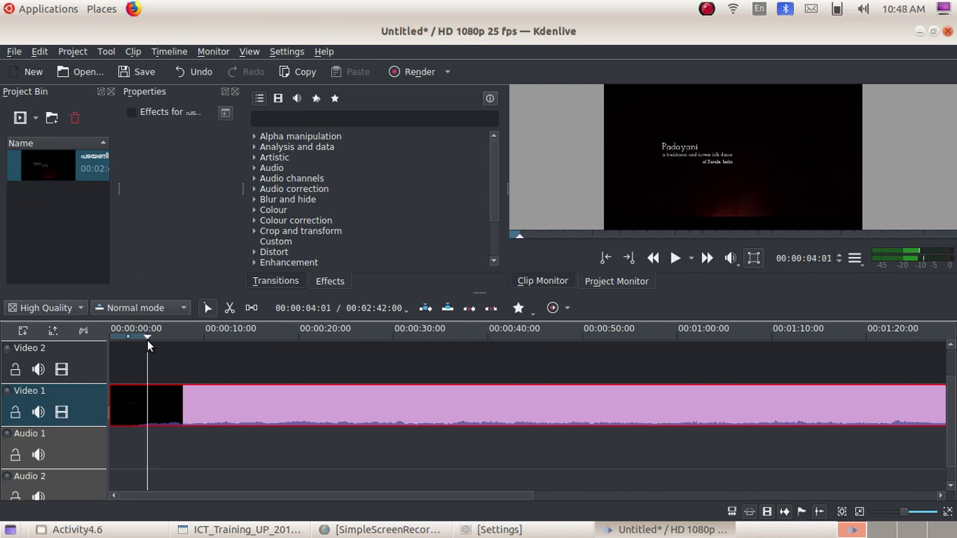
Step: Split the Video 1 clip at the playhead with the Razor tool, and return to the Selection tool
click(230, 310)
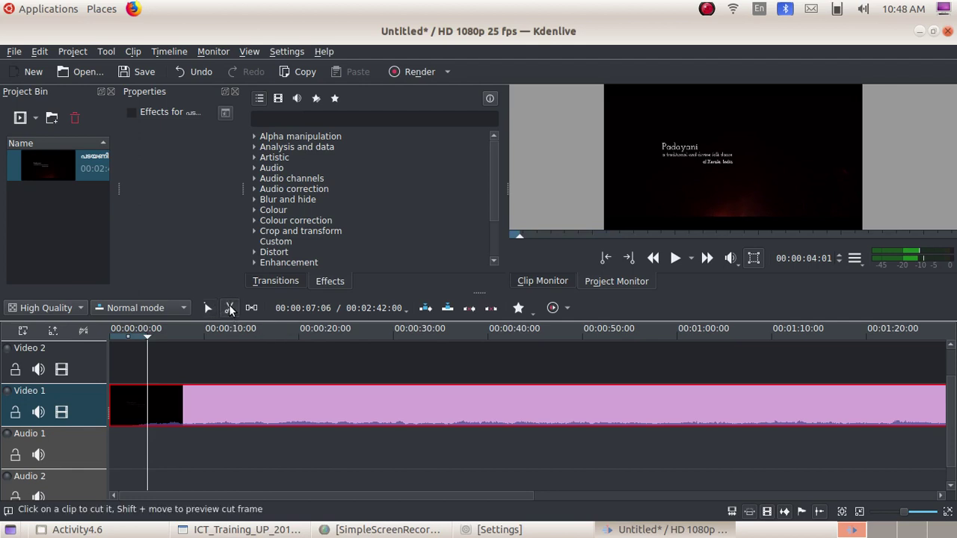
click(147, 401)
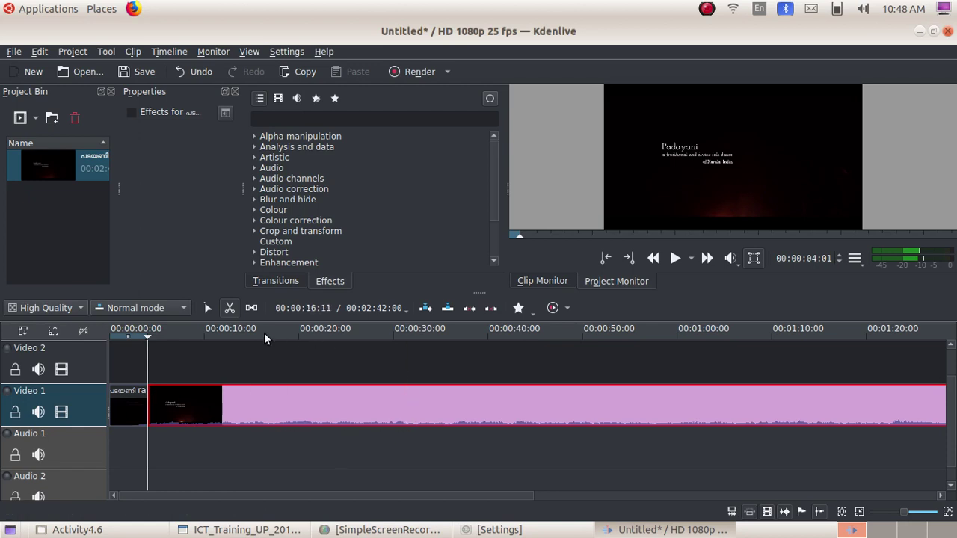
click(208, 309)
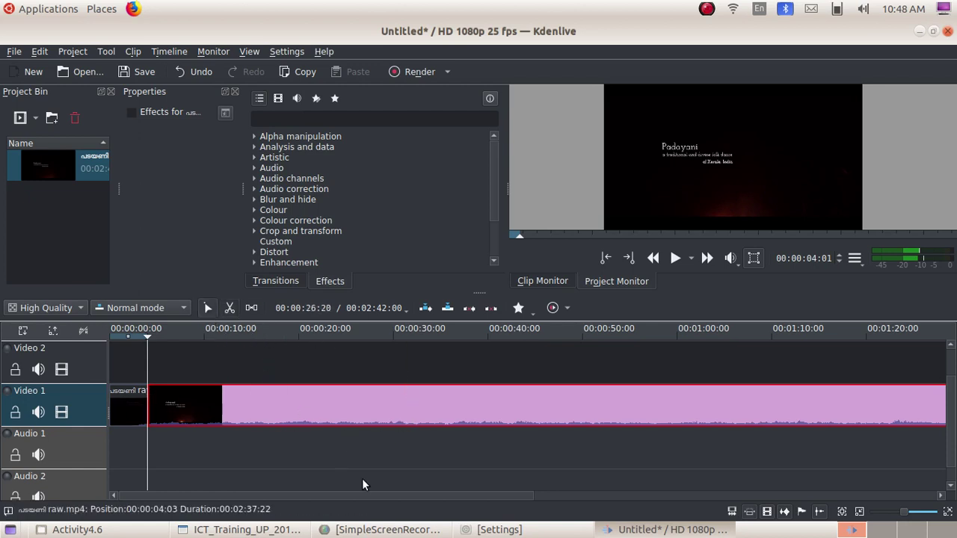
Step: Split the Video 1 clip at about 00:02:30:00 with the Razor tool and delete the end piece after the cut
drag(371, 496, 764, 472)
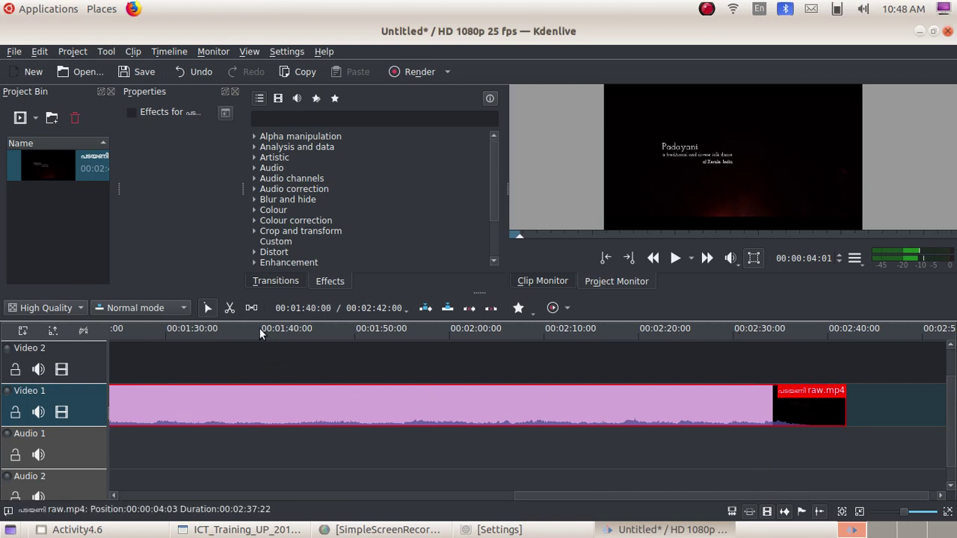
click(230, 308)
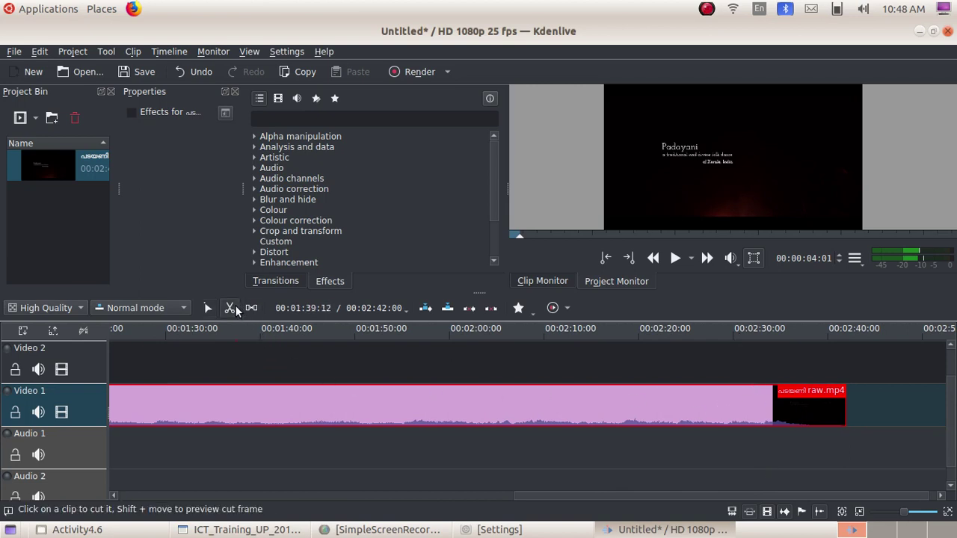
click(734, 390)
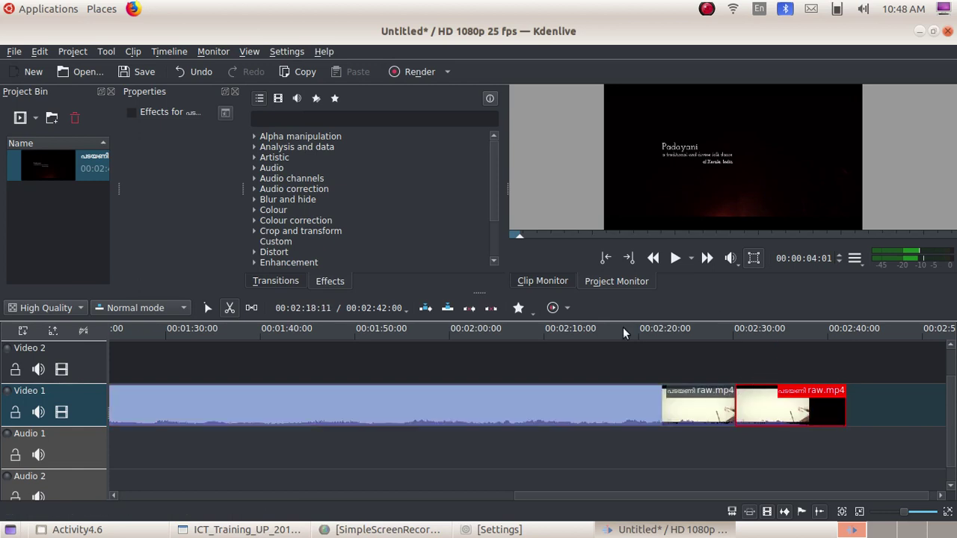
click(208, 313)
key(Delete)
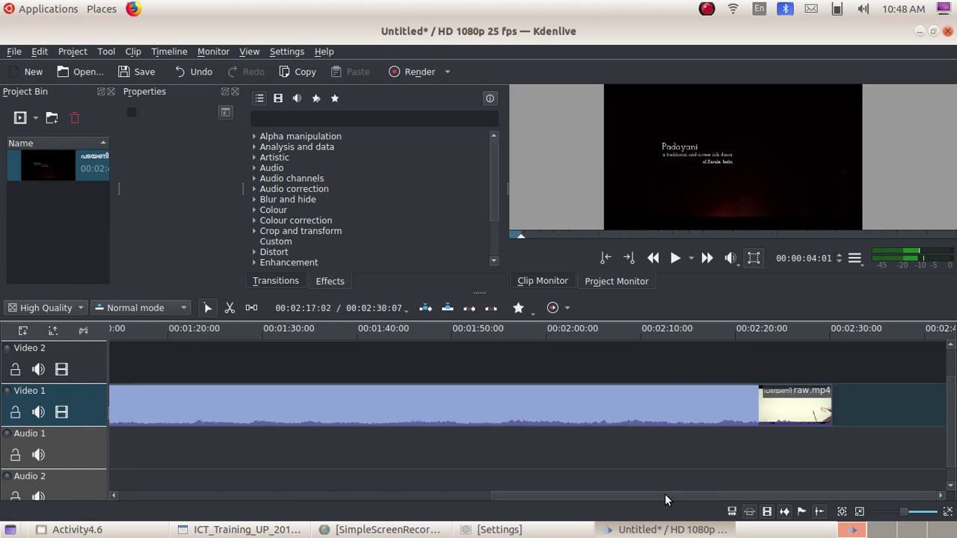
Step: Delete the short opening piece before the first cut on the Video 1 track
drag(665, 493, 284, 531)
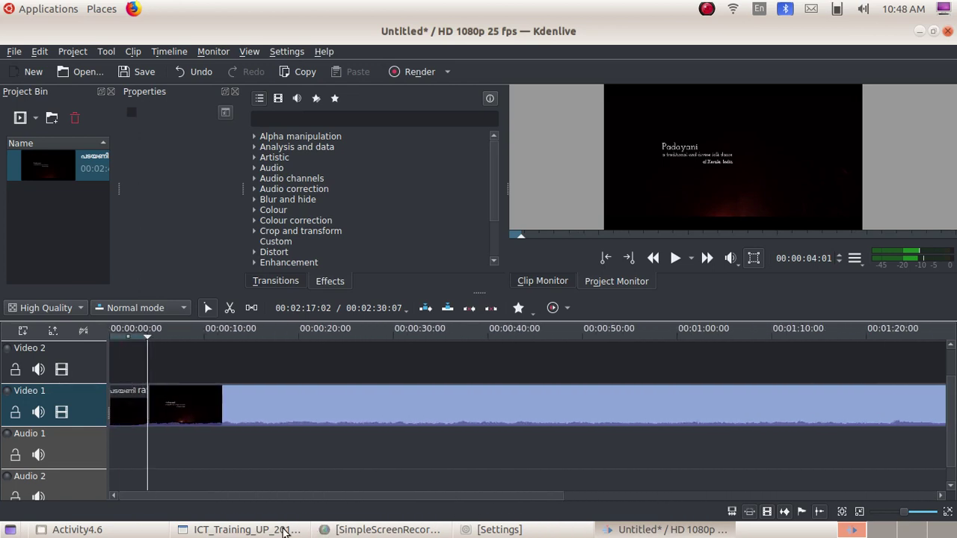
click(120, 414)
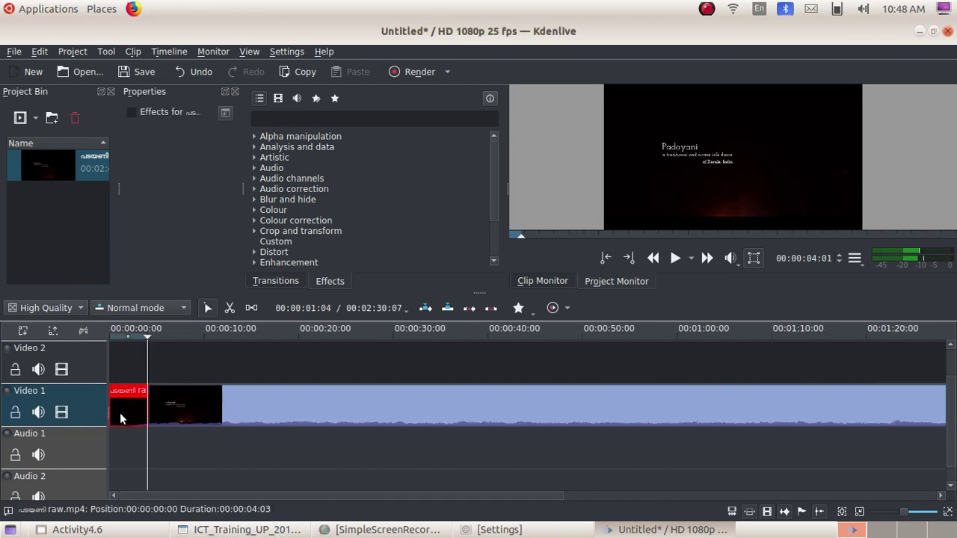
key(Delete)
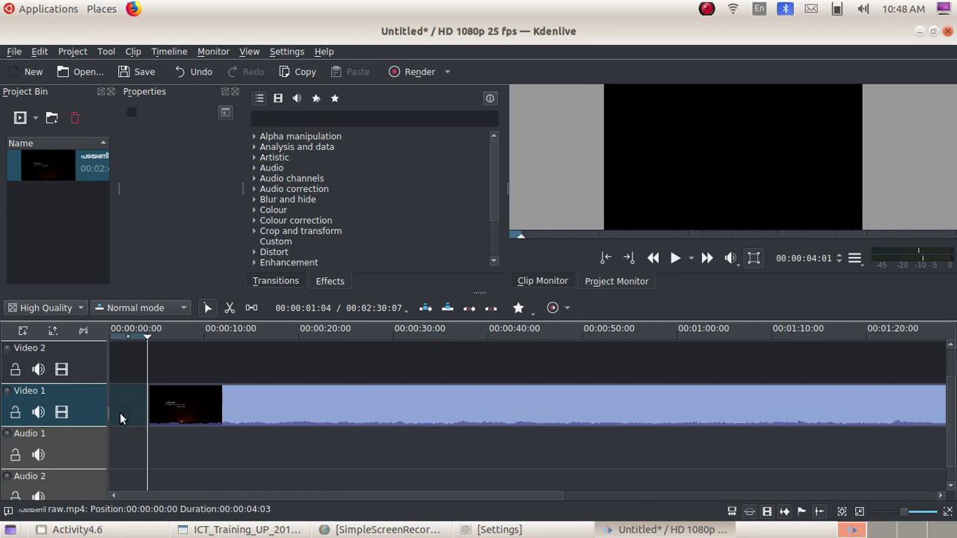
Step: Move the remaining Video 1 clip to the start of the timeline and play its opening seconds from the beginning
click(260, 408)
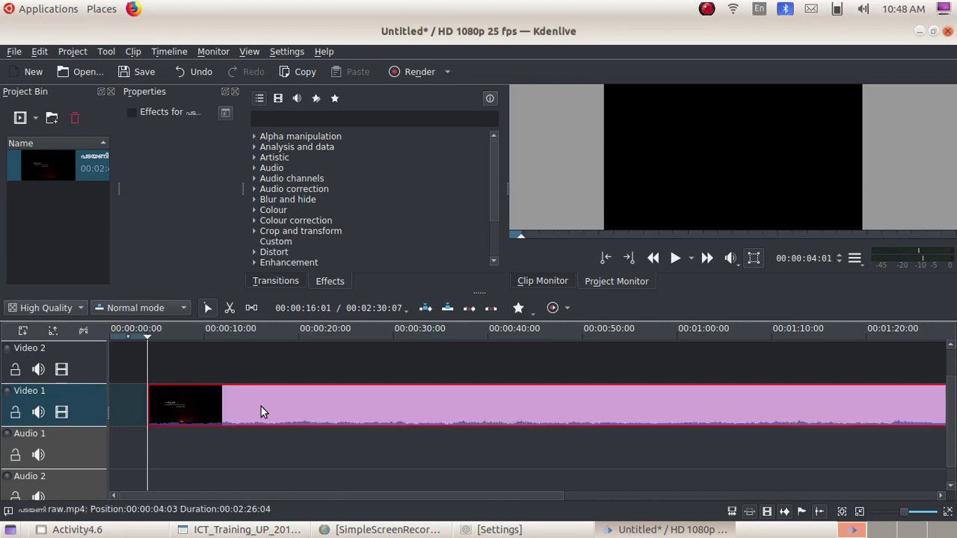
drag(261, 408, 223, 408)
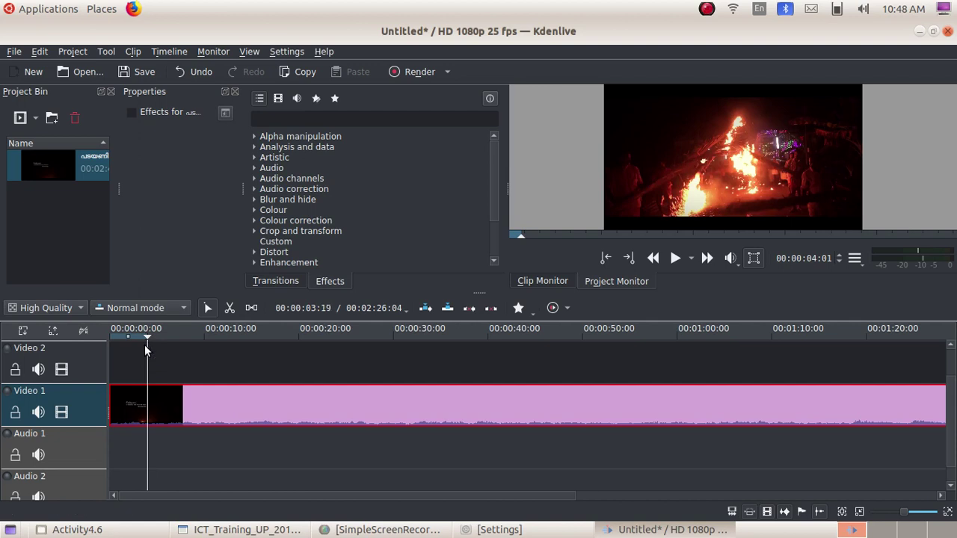
click(147, 346)
drag(117, 358, 111, 358)
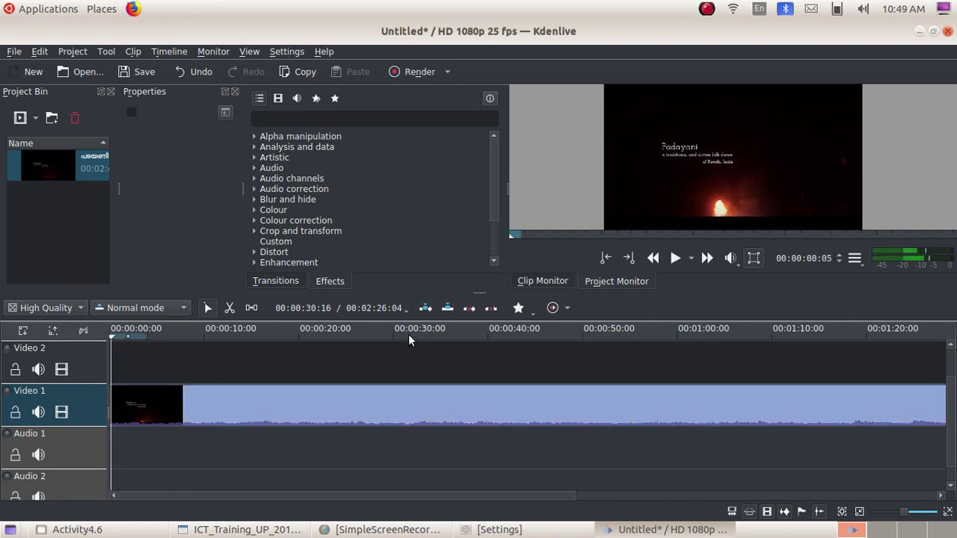
click(675, 258)
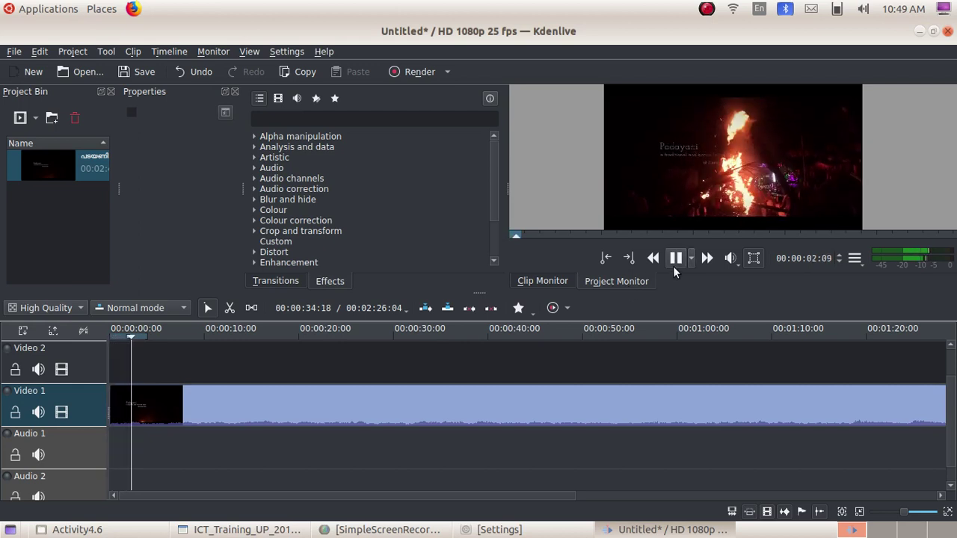
click(674, 269)
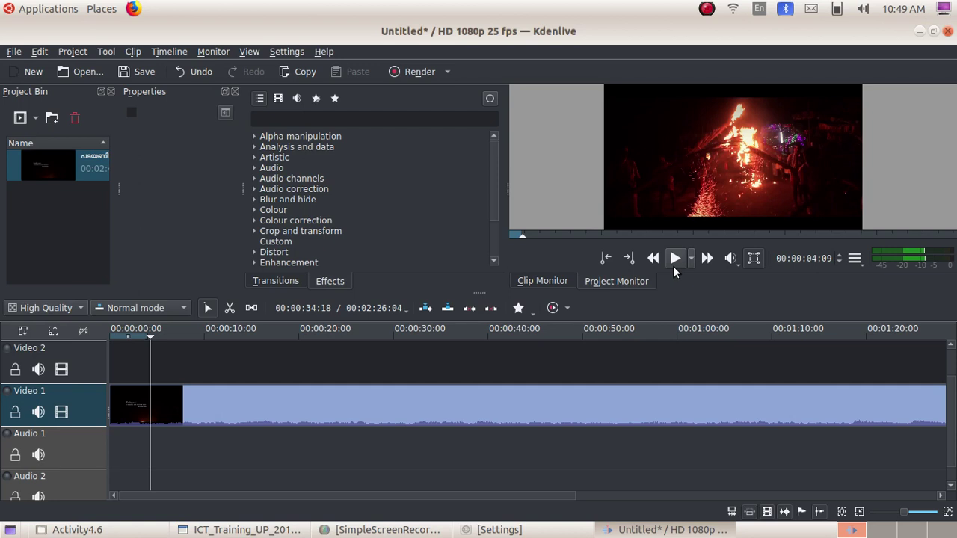
Step: Import narration.mp3 from the Activity4.6 folder and place it at the start of the Audio 1 track
click(36, 122)
click(37, 139)
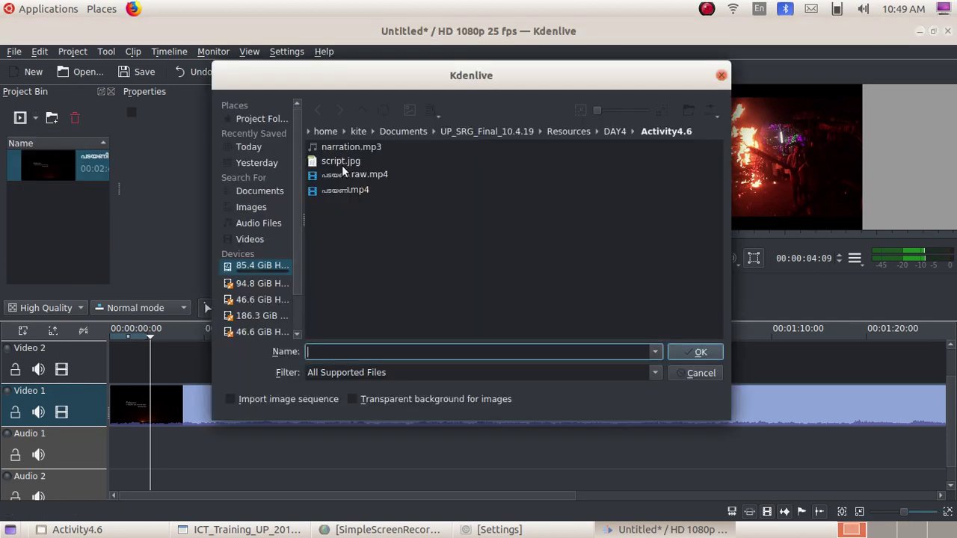
click(372, 148)
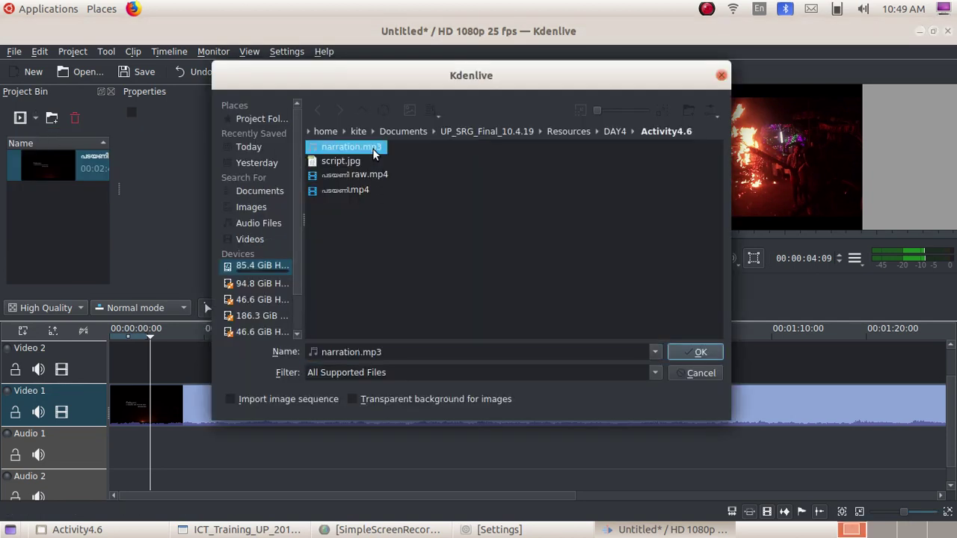
click(682, 355)
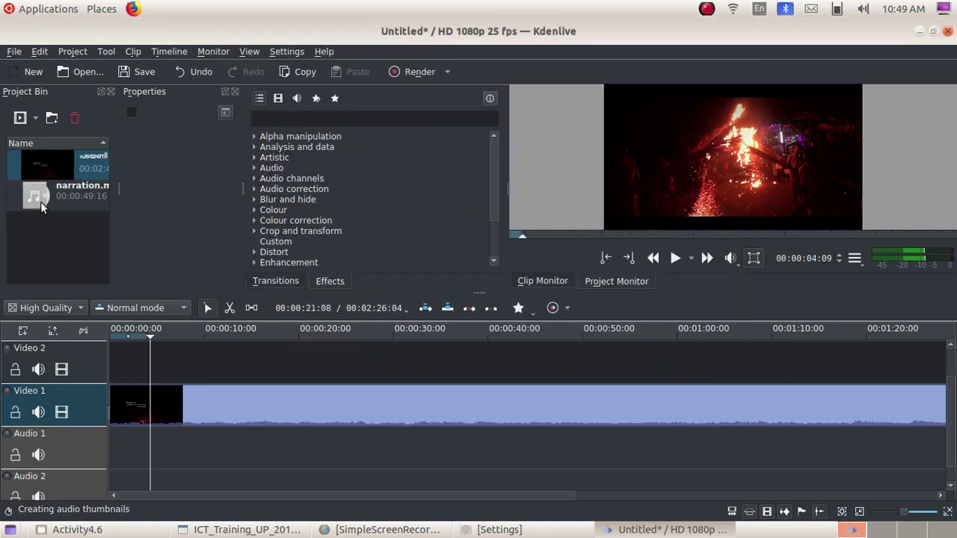
drag(37, 194, 114, 440)
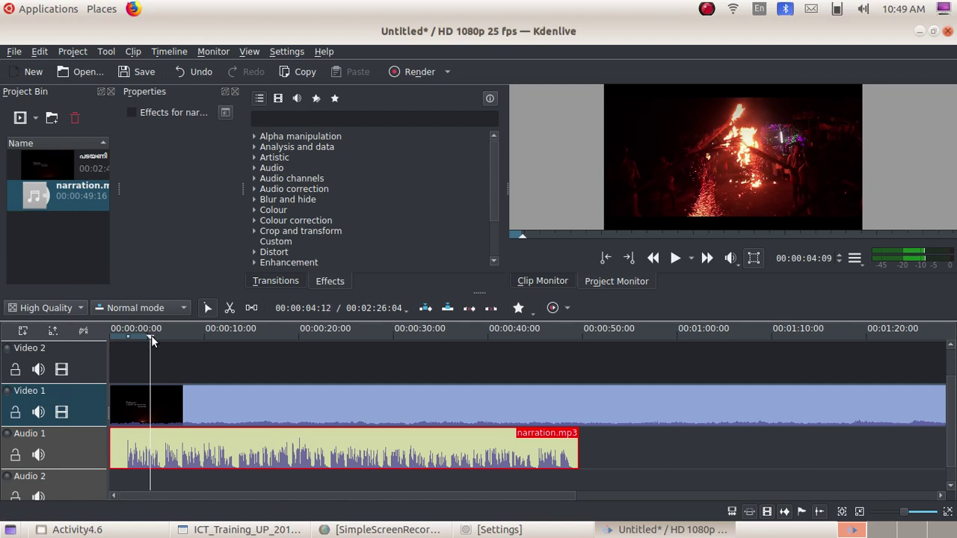
Step: Mute the Video 1 track and play the timeline from the beginning to check the narration
click(116, 345)
click(110, 346)
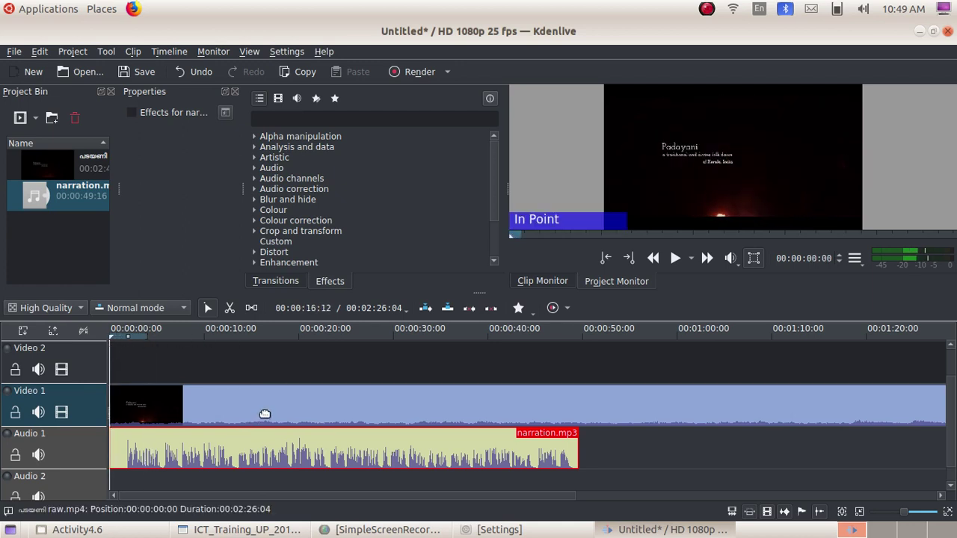
click(43, 415)
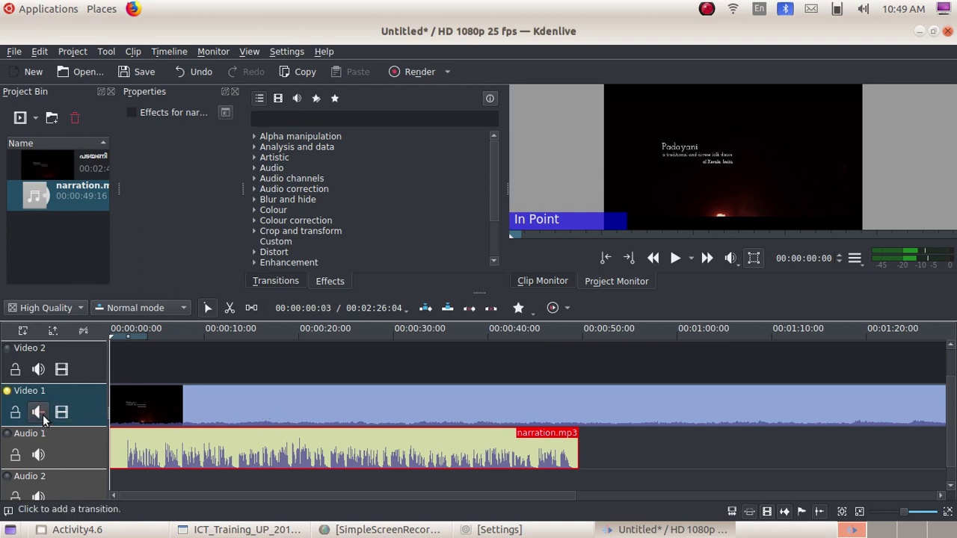
click(674, 258)
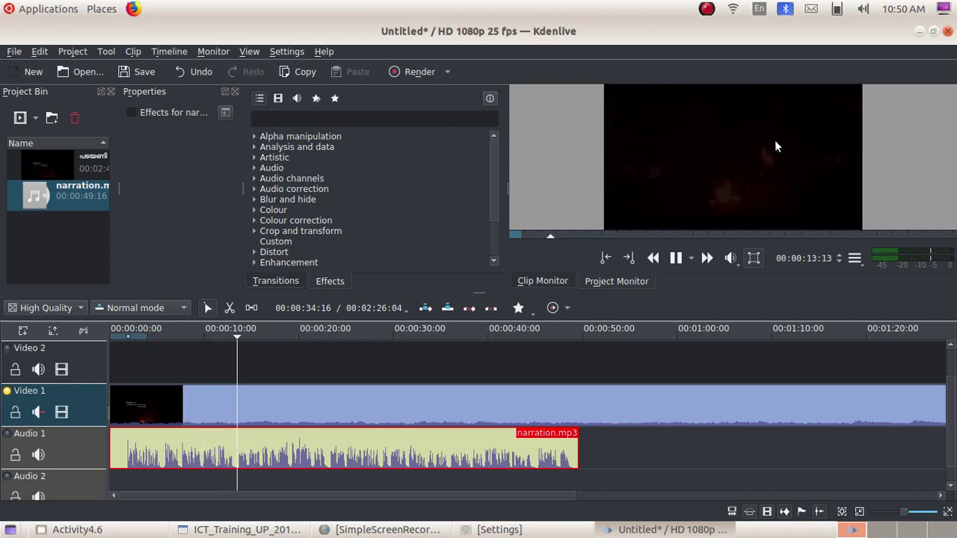
click(678, 259)
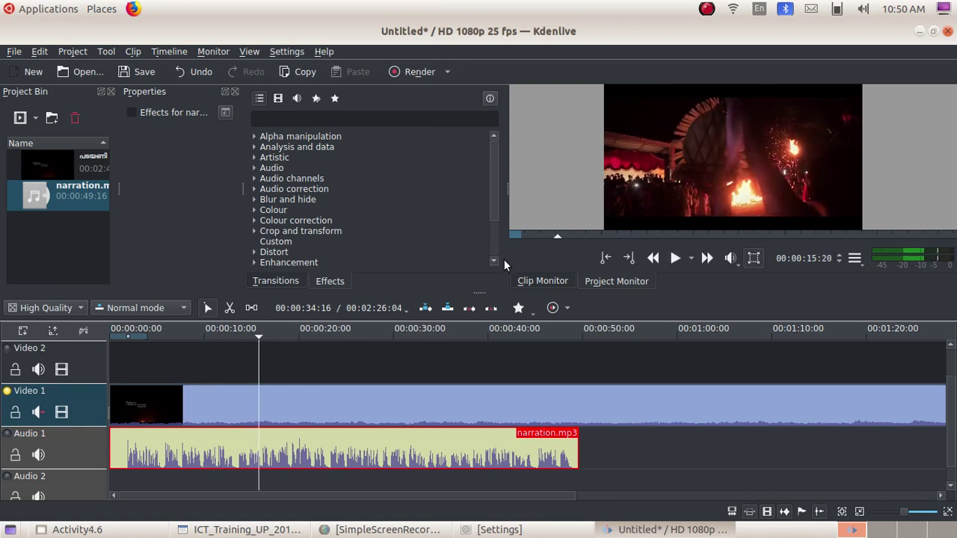
Step: Render the full project in the generic MP4 (H264/AAC) format to padayani.mp4 in the Videos folder
click(414, 71)
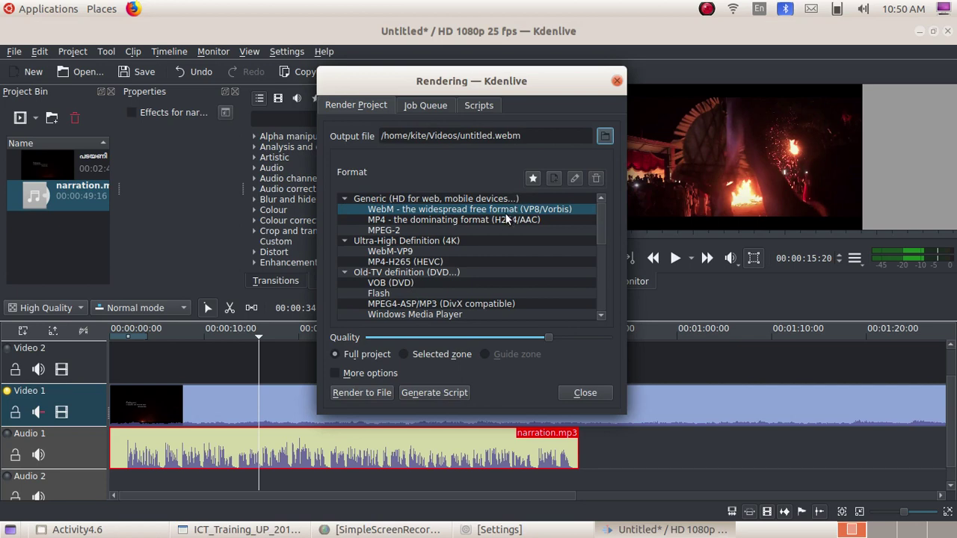
click(454, 224)
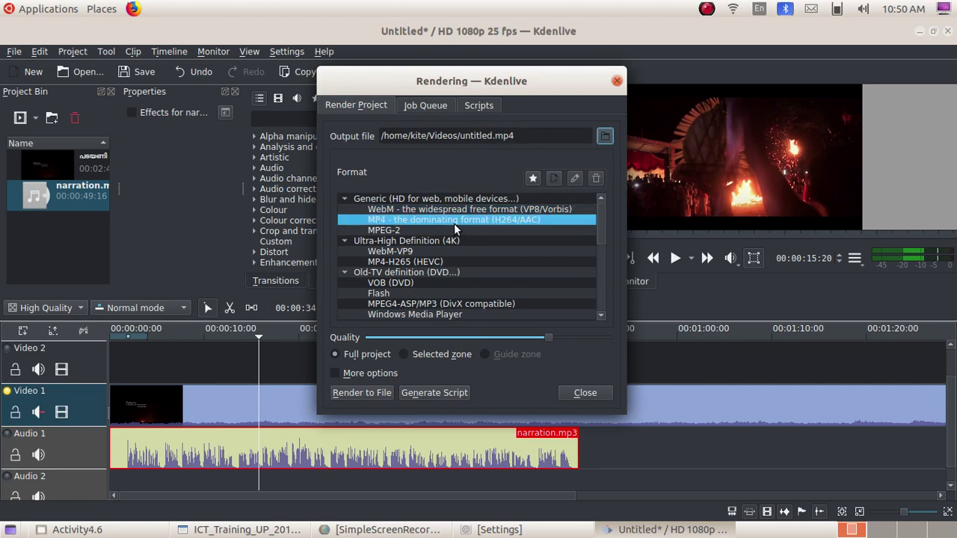
click(604, 137)
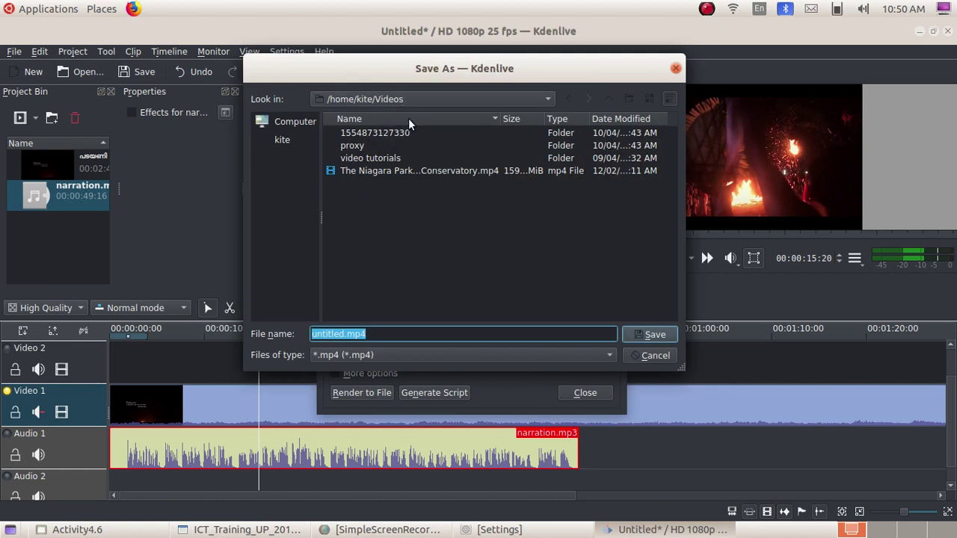
click(344, 334)
key(BackSpace)
key(BackSpace)
key(BackSpace)
key(BackSpace)
key(BackSpace)
key(BackSpace)
key(BackSpace)
key(BackSpace)
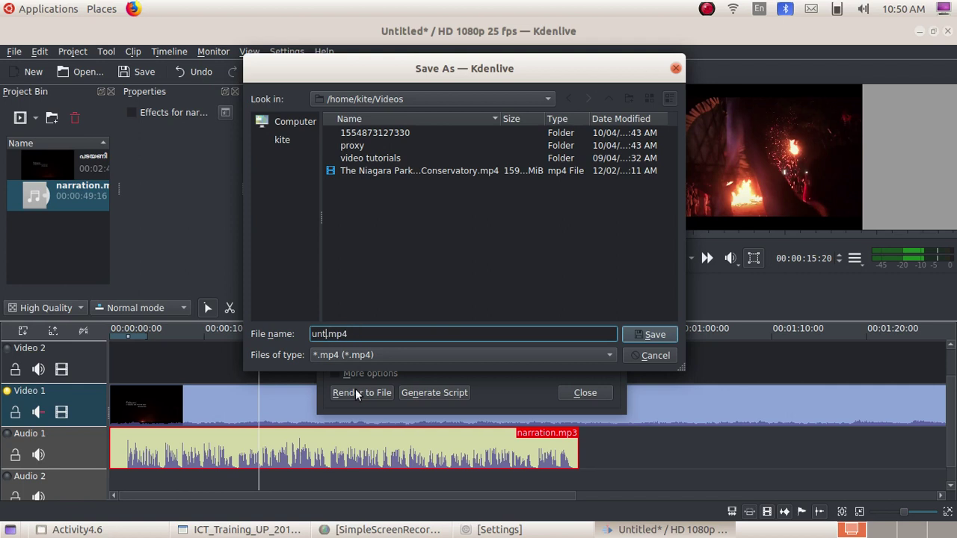
text(padayani)
click(654, 335)
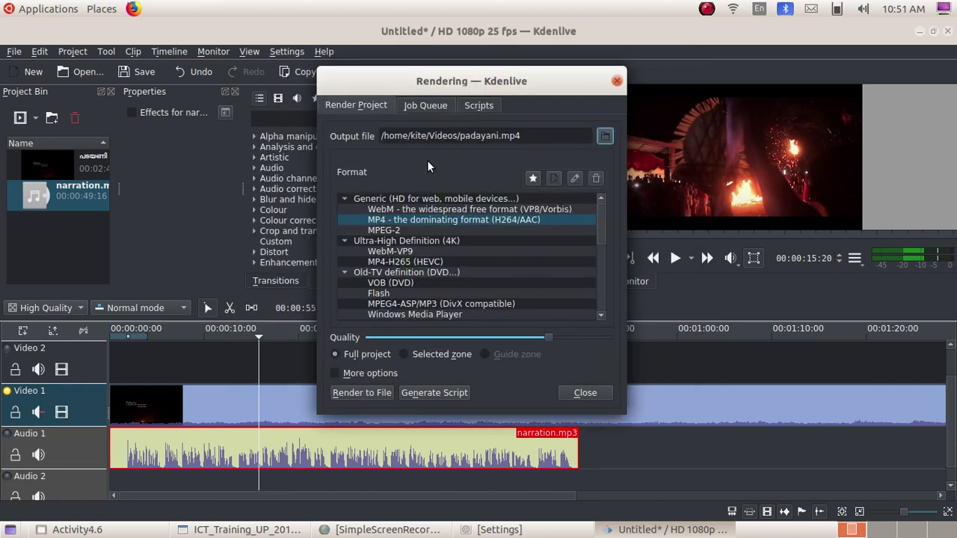
click(366, 398)
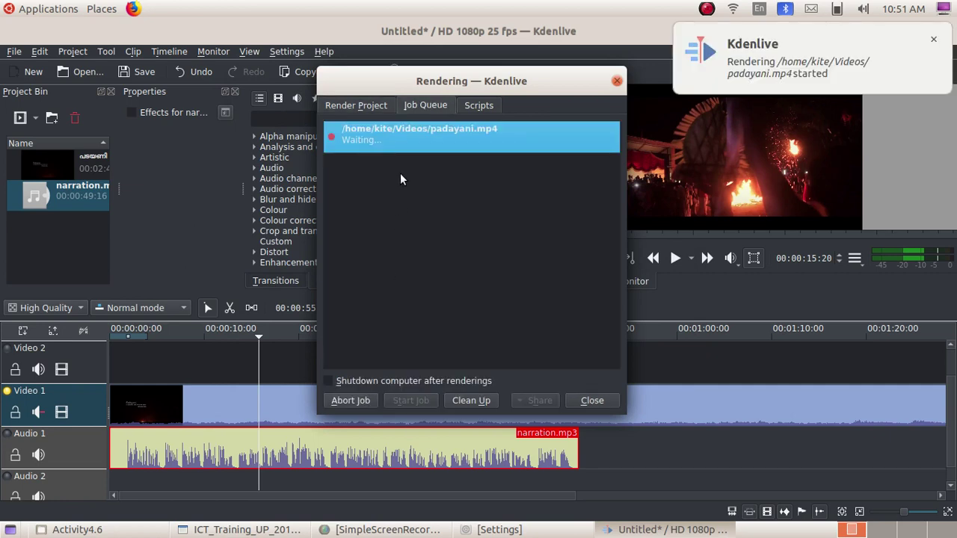